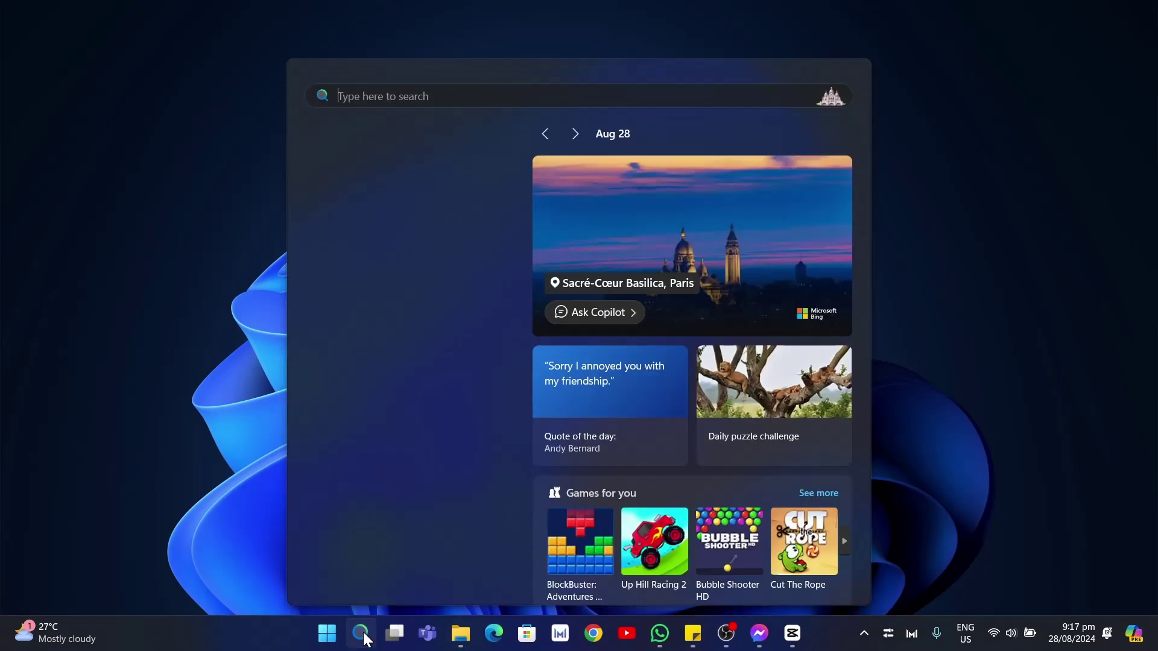
Search 'mine' to open Minecraft Launcher and start Minecraft for Windows.
{"action": "type", "text": "mine"}
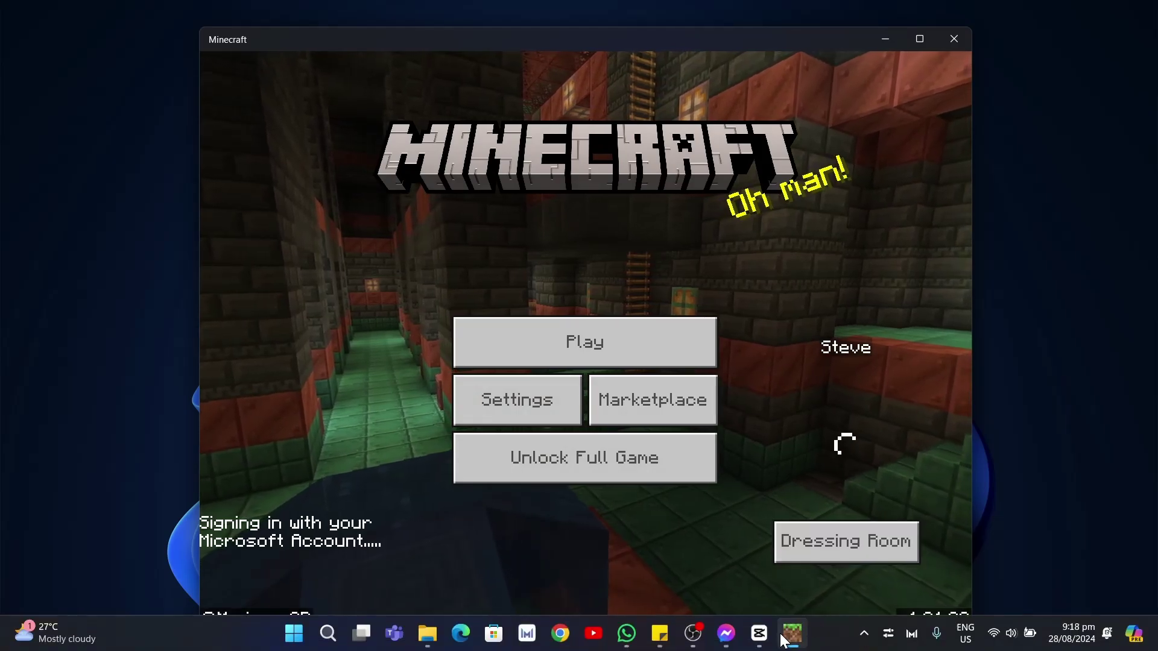
Reopen Minecraft Launcher from Search ('min'), then minimize and restore its window.
{"action": "mouse_move", "coordinate": [795, 642]}
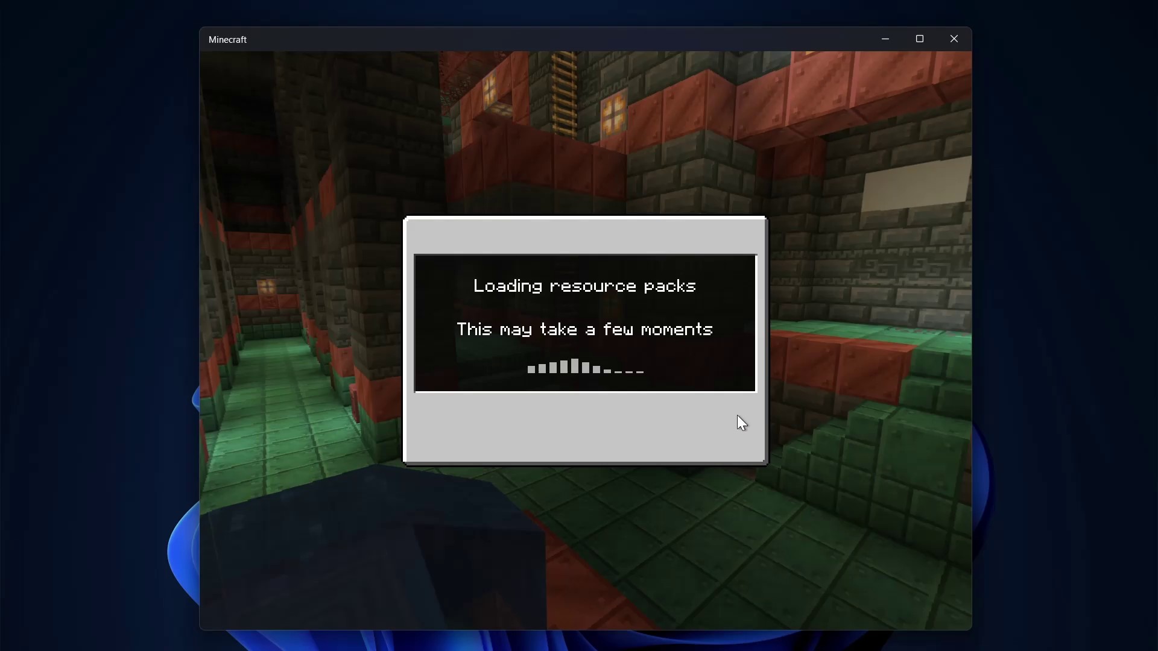
{"action": "mouse_move", "coordinate": [335, 647]}
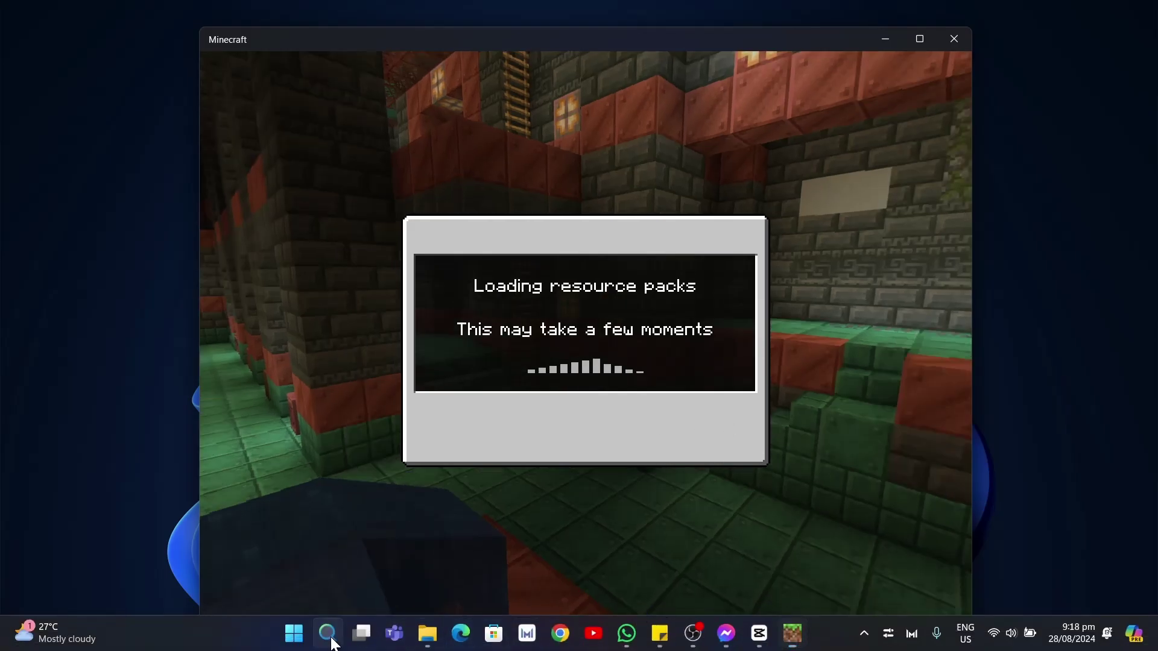
{"action": "left_click", "coordinate": [331, 644]}
{"action": "type", "text": "min"}
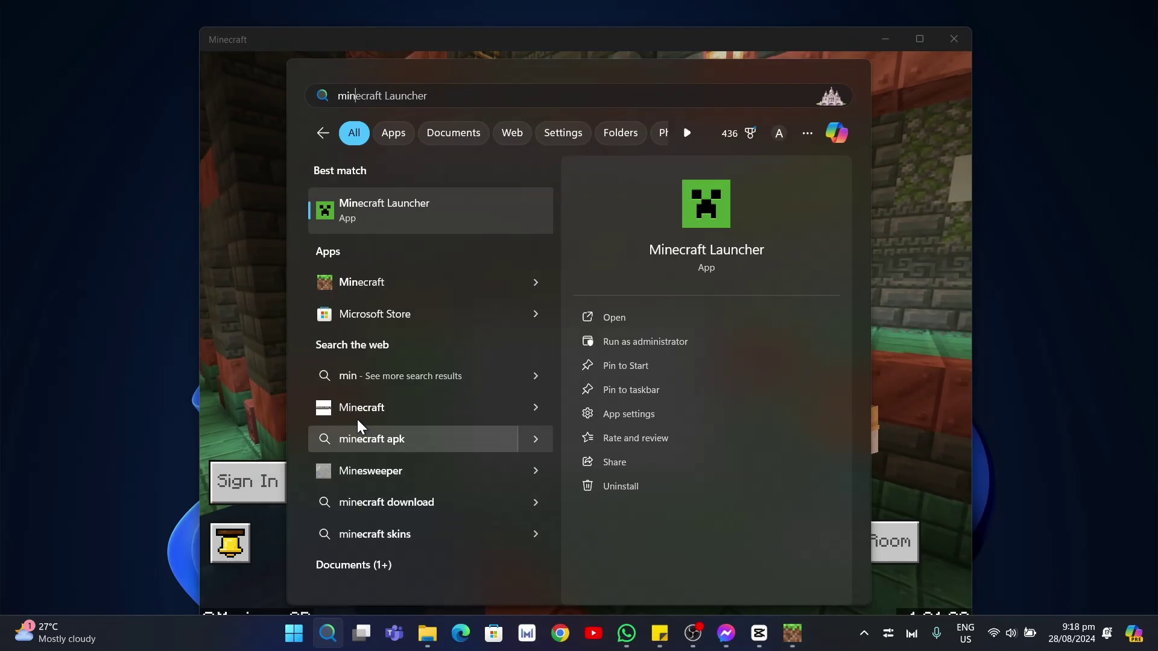
{"action": "left_click", "coordinate": [381, 221]}
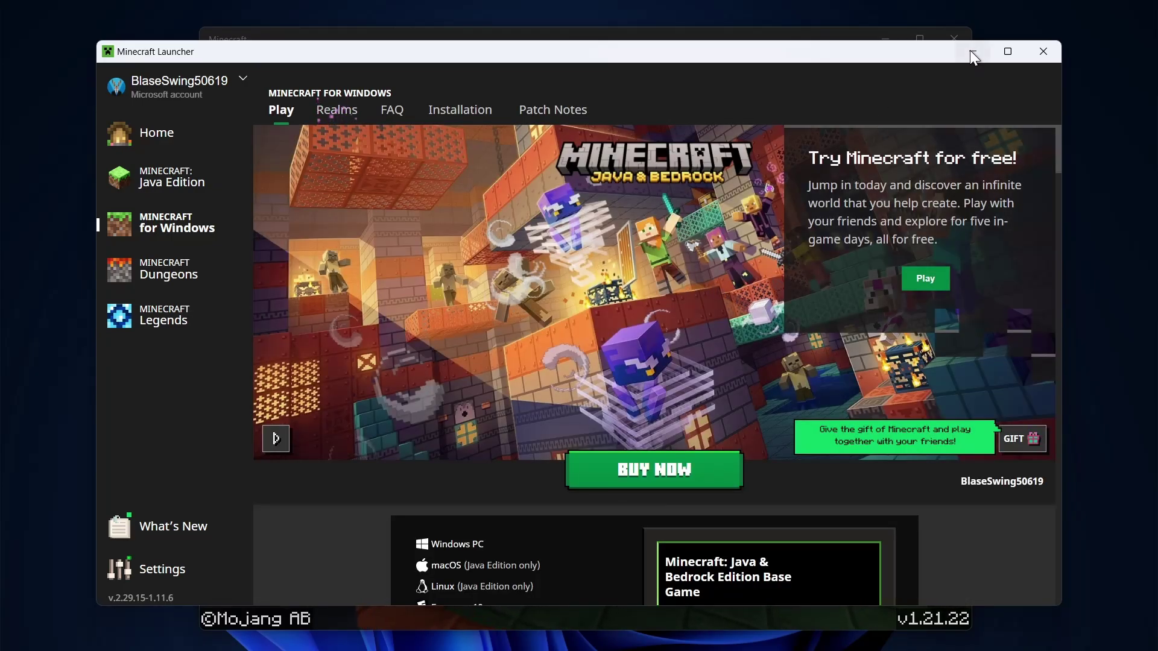
{"action": "left_click", "coordinate": [972, 51]}
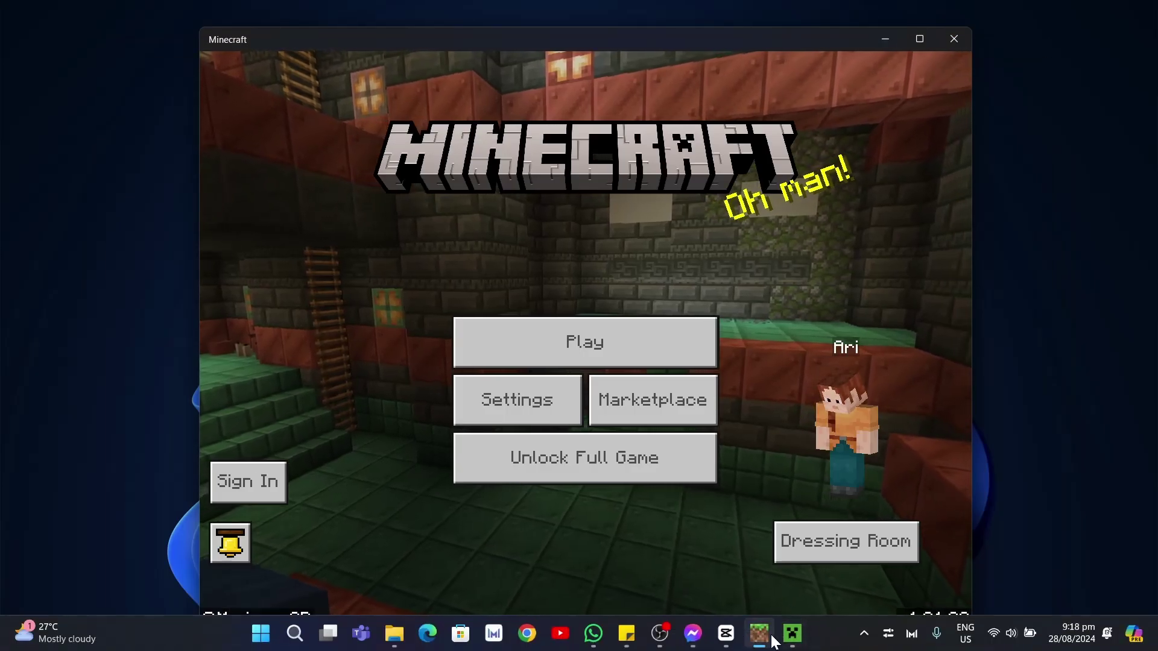
{"action": "left_click", "coordinate": [763, 636]}
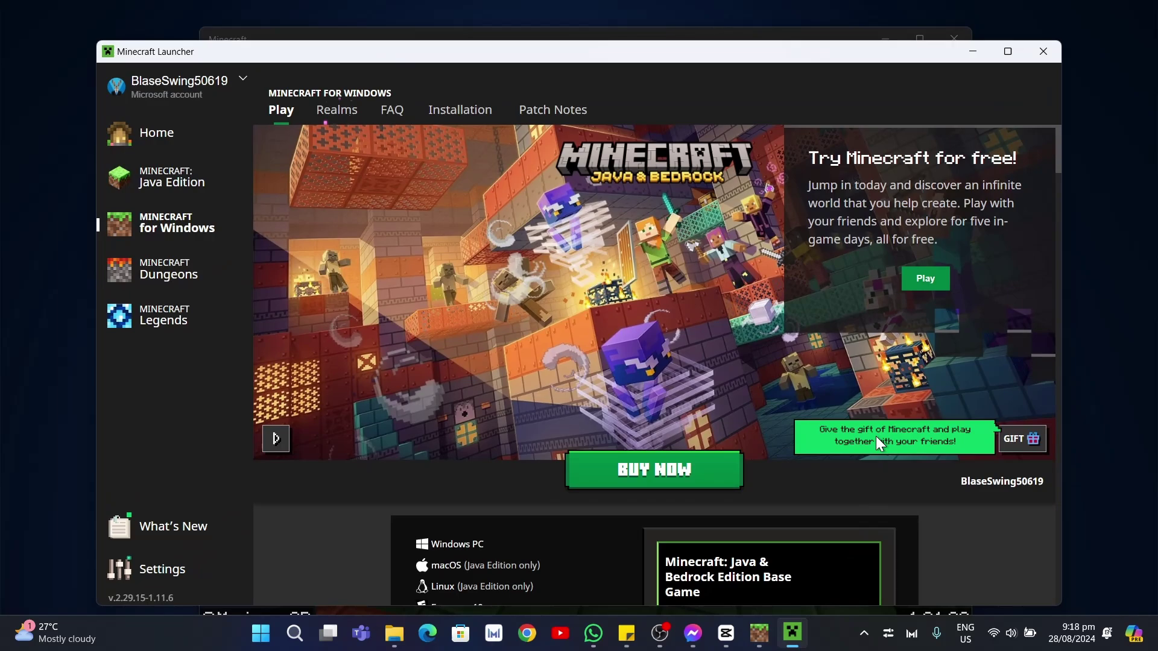
Launch the Minecraft for Windows free trial and move its window slightly lower and right.
{"action": "left_click", "coordinate": [932, 282]}
{"action": "left_click", "coordinate": [926, 279]}
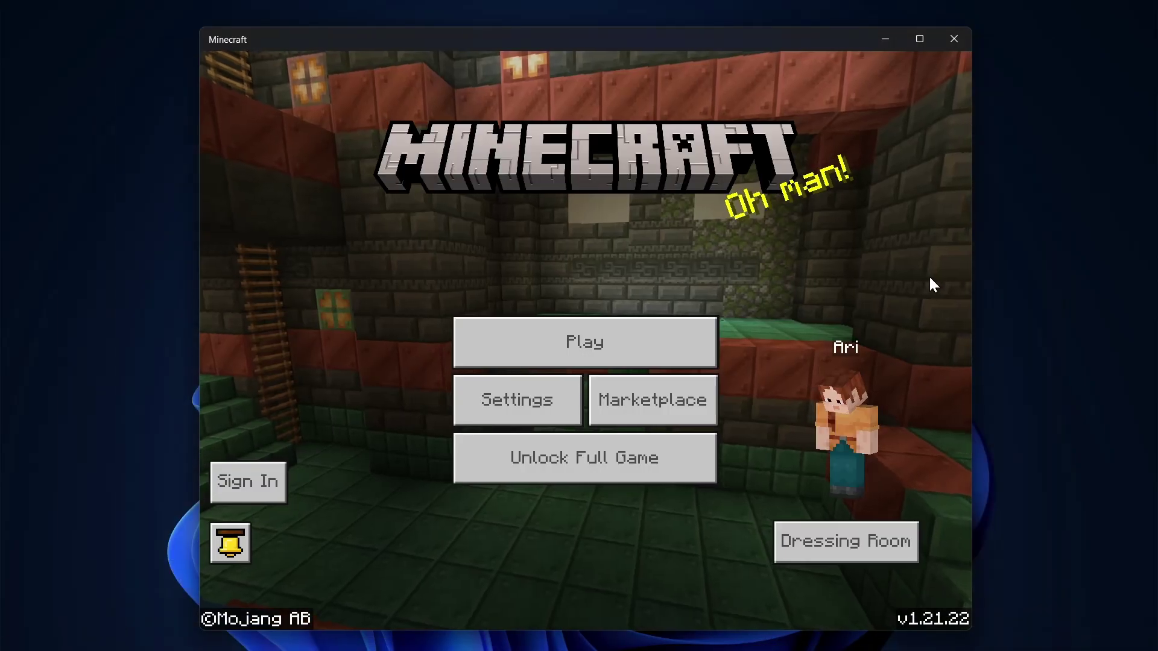
{"action": "left_click_drag", "start_coordinate": [812, 41], "coordinate": [824, 66]}
{"action": "mouse_move", "coordinate": [877, 648]}
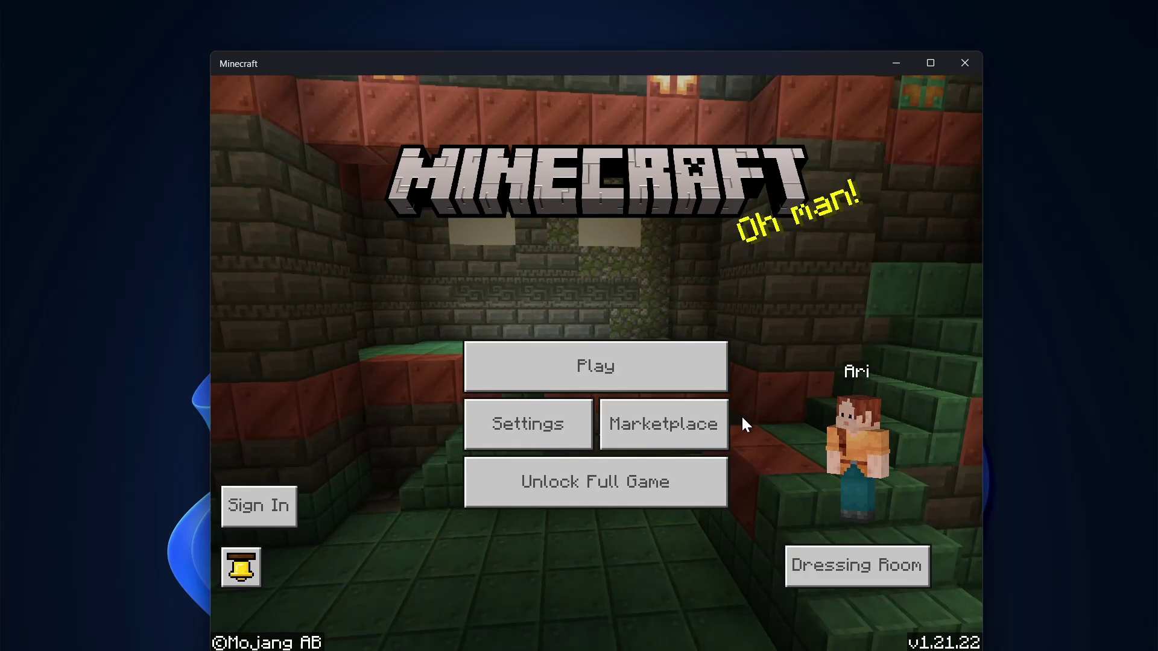
Close the Minecraft game, reopen the launcher via Search ('mine') and go to its Settings.
{"action": "left_click", "coordinate": [971, 59]}
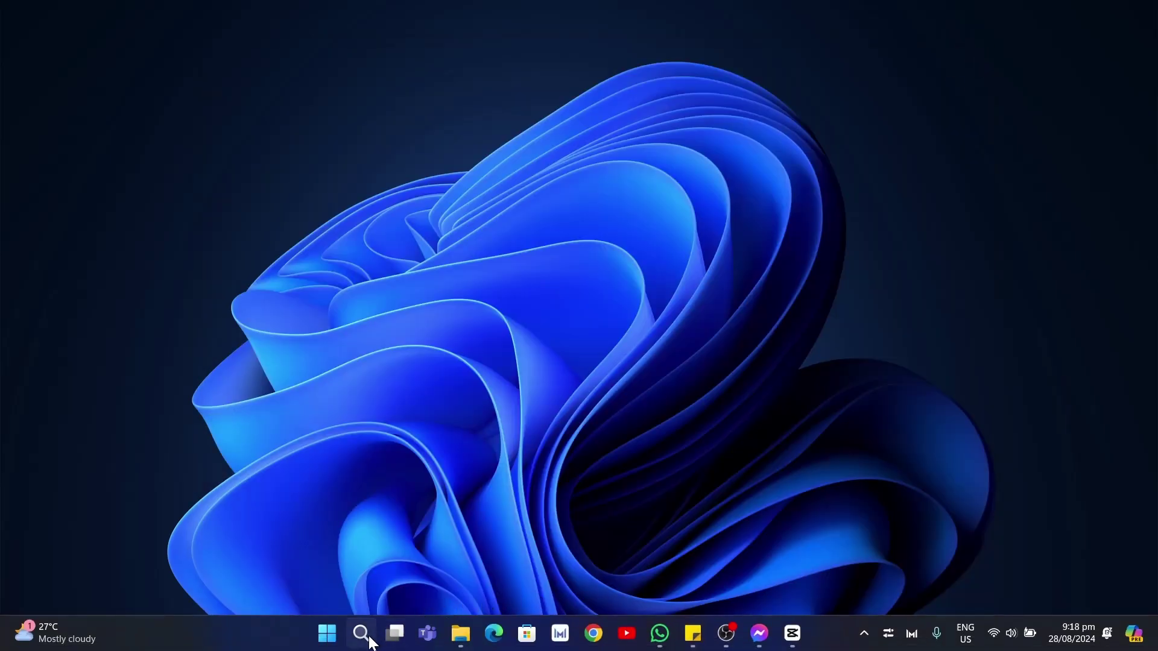
{"action": "left_click", "coordinate": [369, 641]}
{"action": "type", "text": "mine"}
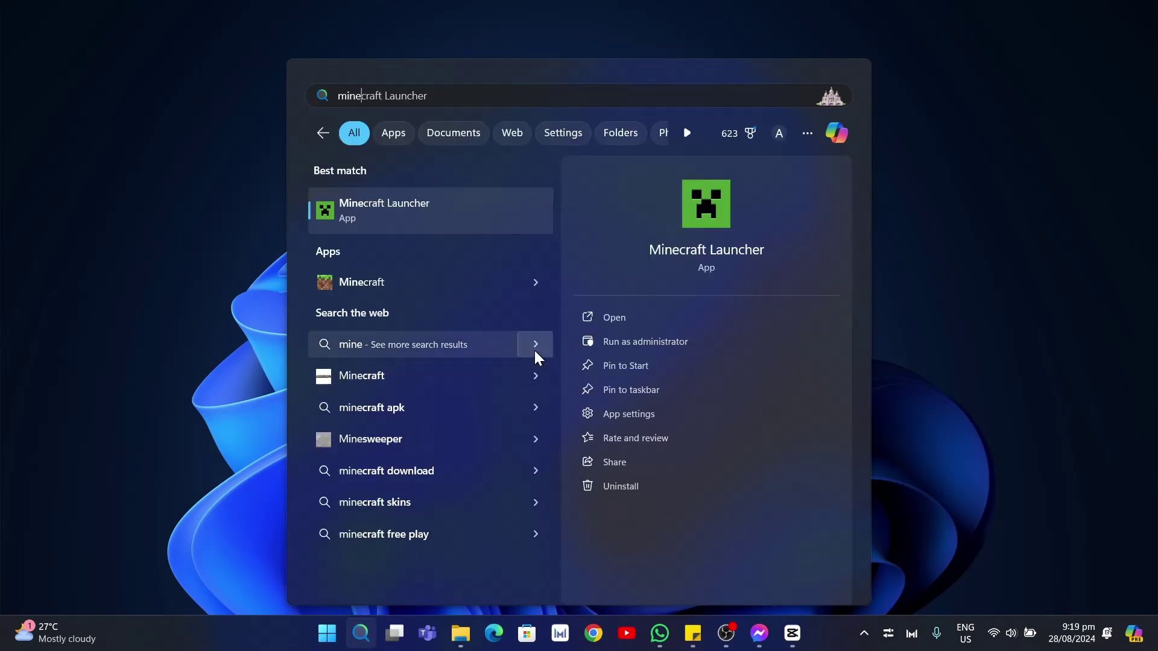
{"action": "left_click", "coordinate": [494, 194]}
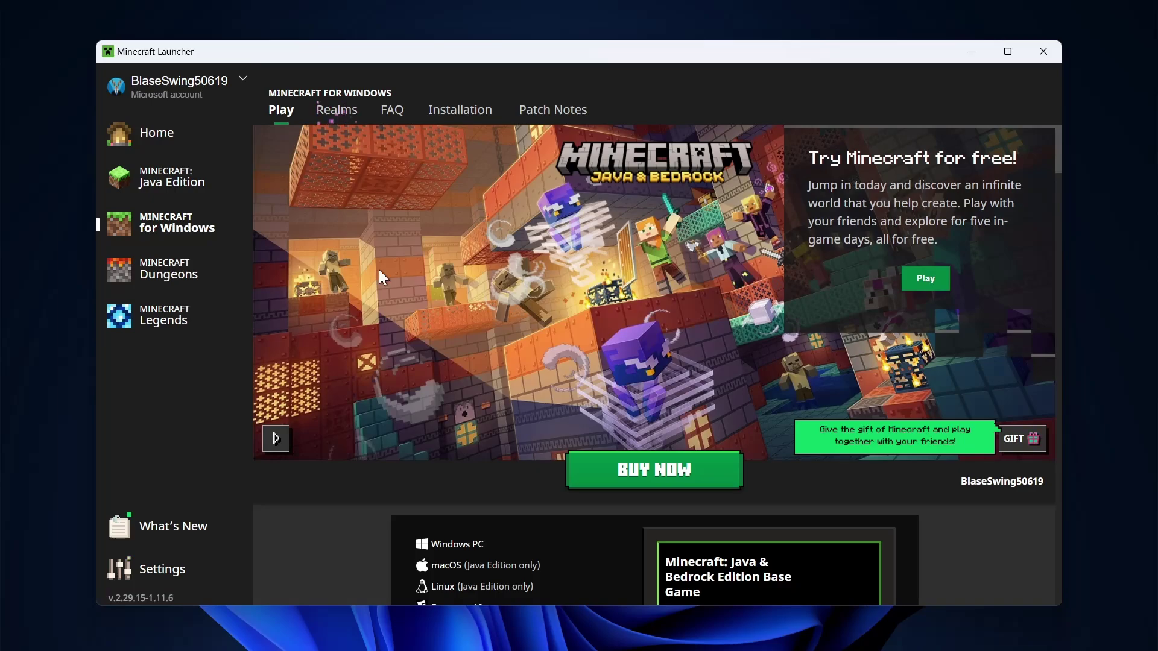
{"action": "left_click", "coordinate": [171, 573]}
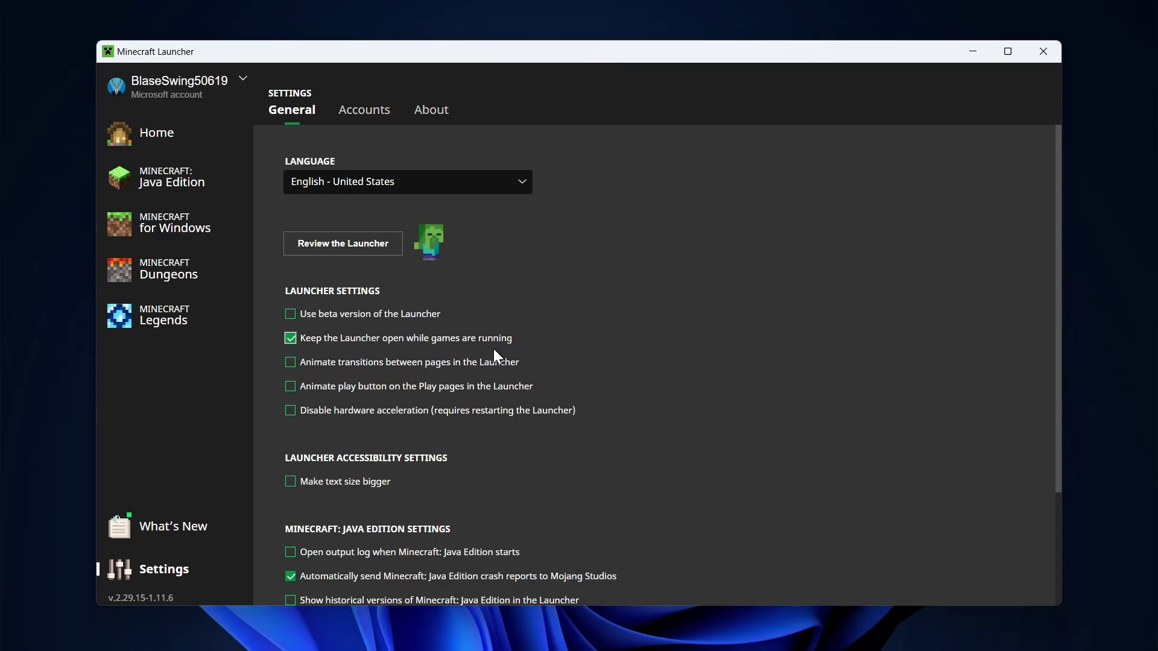
Go to the launcher's Home and start installing Minecraft Java Edition.
{"action": "left_click", "coordinate": [146, 138]}
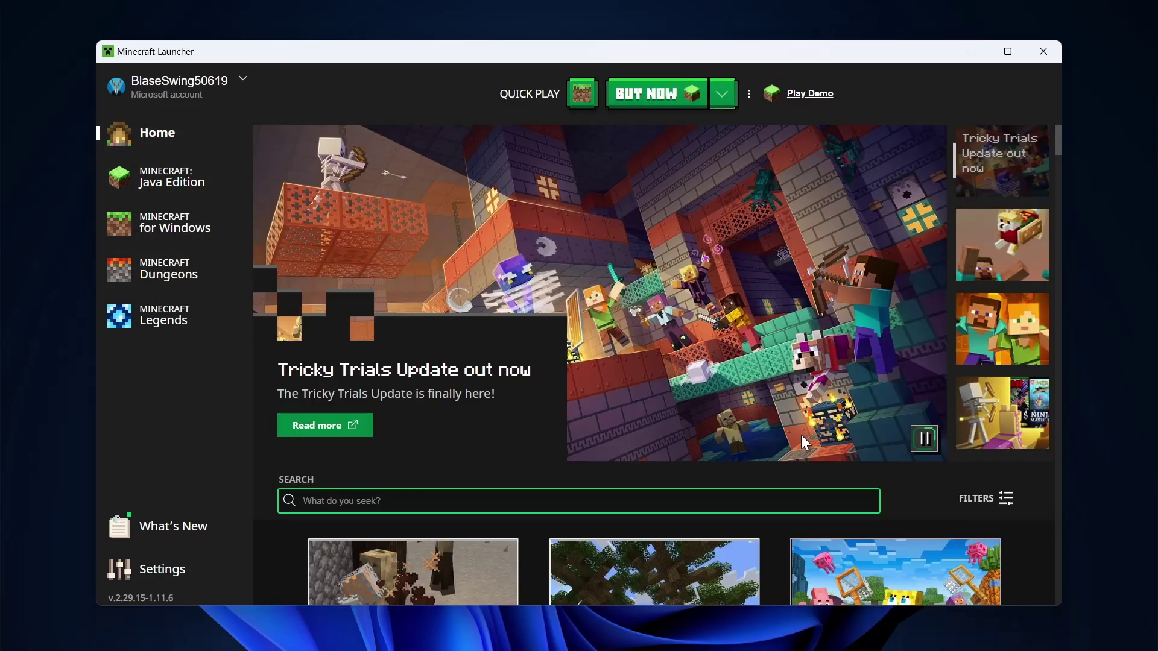
{"action": "left_click", "coordinate": [164, 179]}
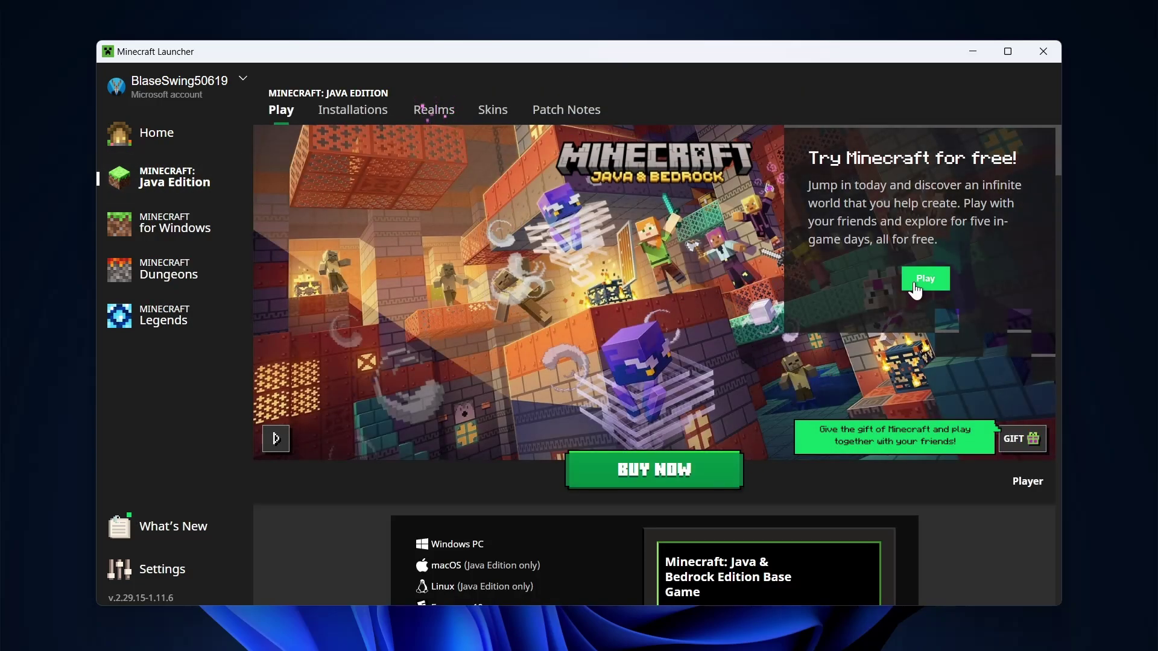
{"action": "left_click", "coordinate": [913, 282]}
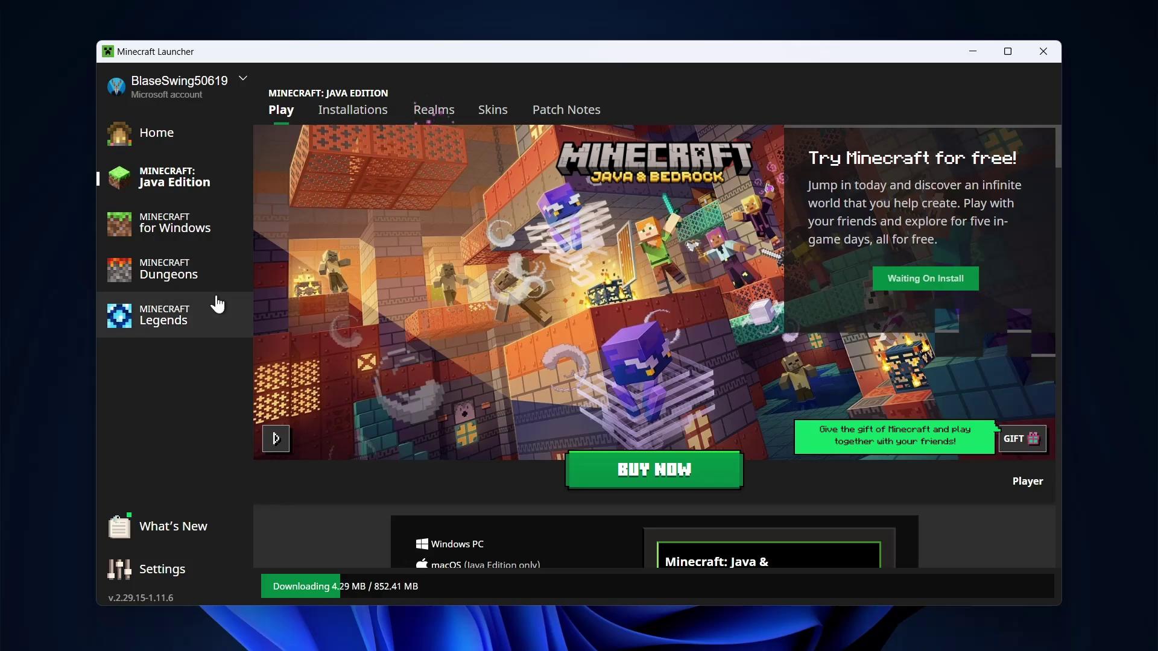
Return to the Minecraft for Windows page and launch its free trial.
{"action": "left_click", "coordinate": [168, 225]}
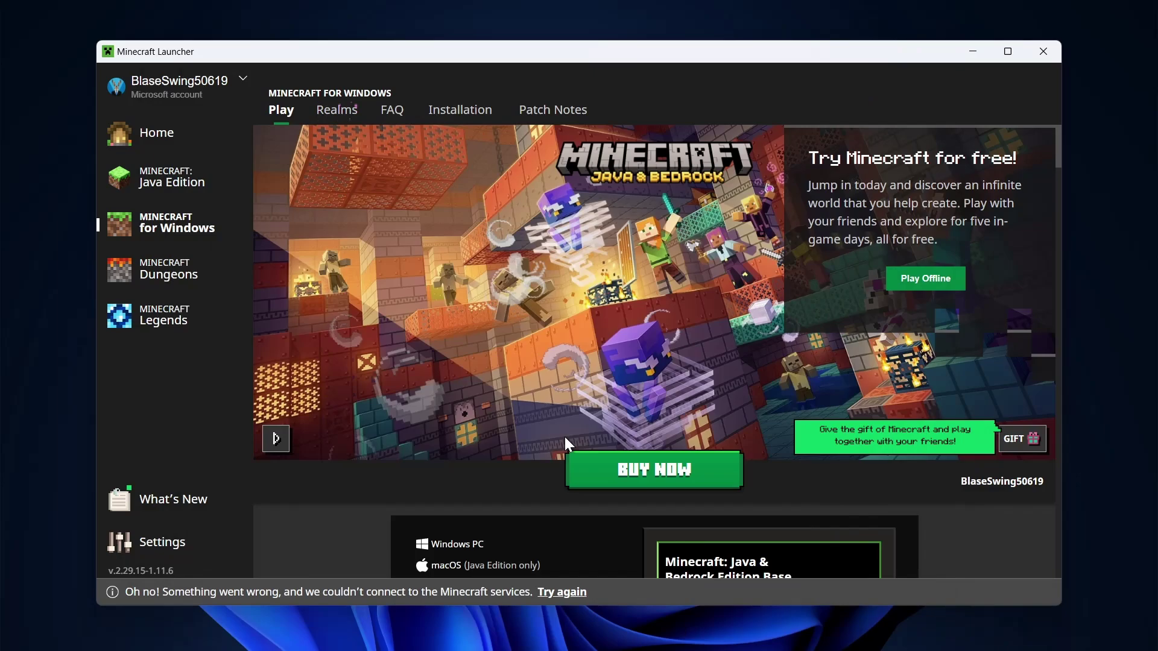
{"action": "left_click", "coordinate": [159, 196]}
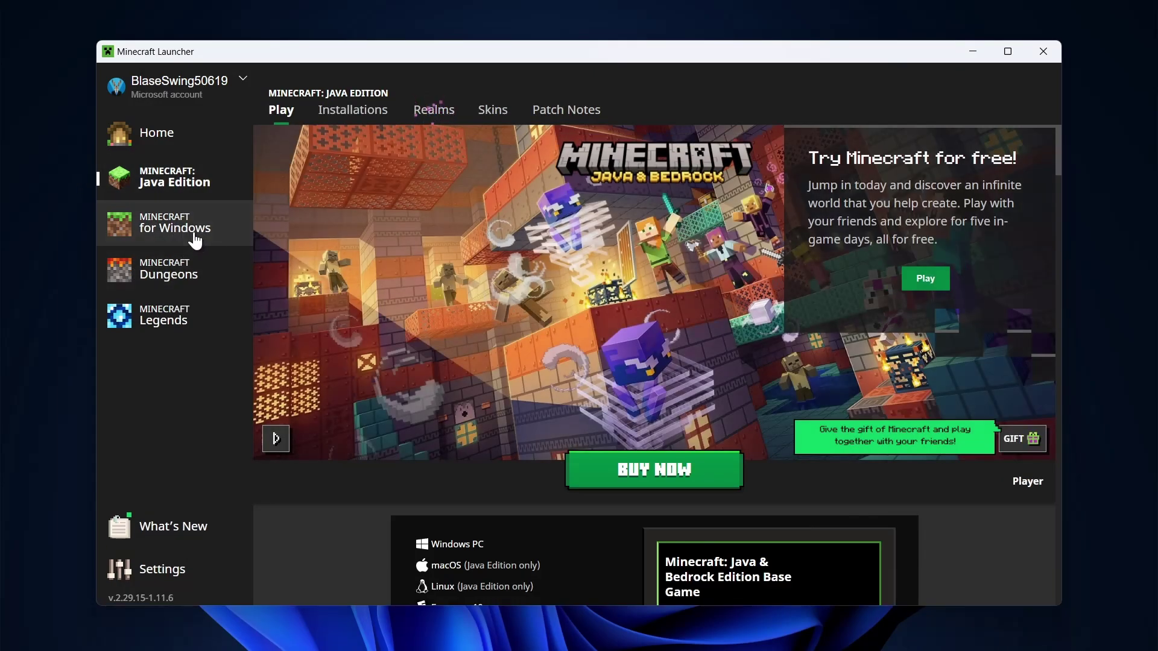
{"action": "left_click", "coordinate": [183, 211]}
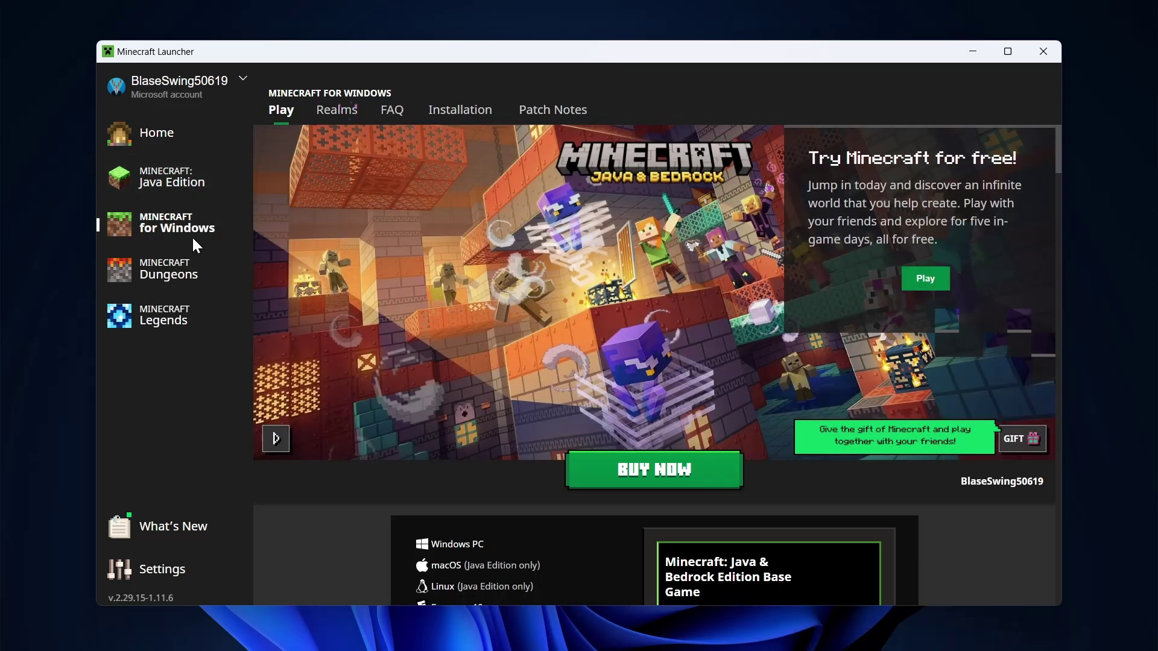
{"action": "left_click", "coordinate": [935, 289]}
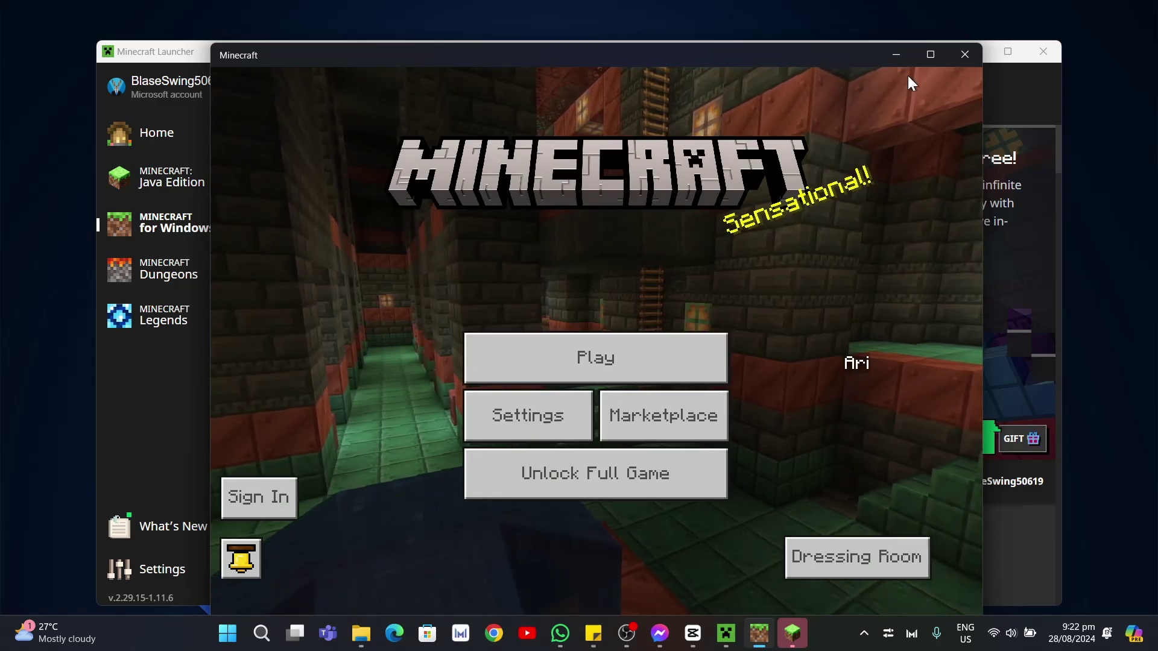
Switch between the Minecraft windows on the taskbar, ending with the Bedrock window in front.
{"action": "left_click", "coordinate": [760, 633]}
{"action": "left_click", "coordinate": [792, 633]}
{"action": "left_click", "coordinate": [757, 636]}
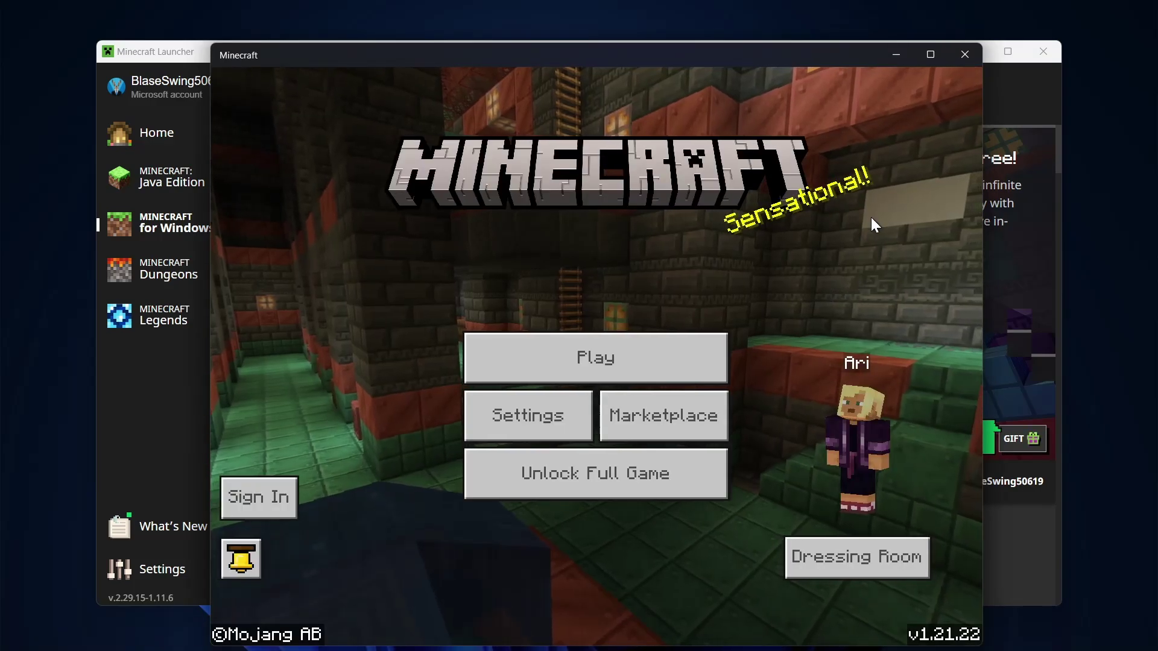
Snap the Bedrock window to the left half and Java Edition to the right half.
{"action": "mouse_move", "coordinate": [934, 59]}
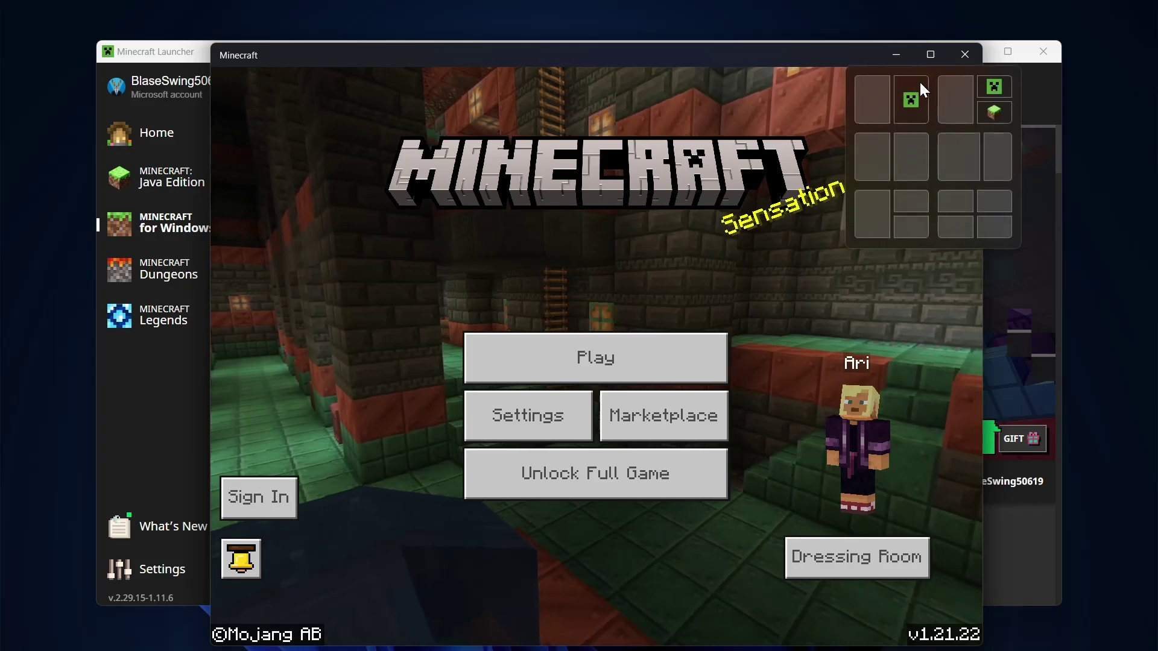
{"action": "left_click", "coordinate": [877, 155]}
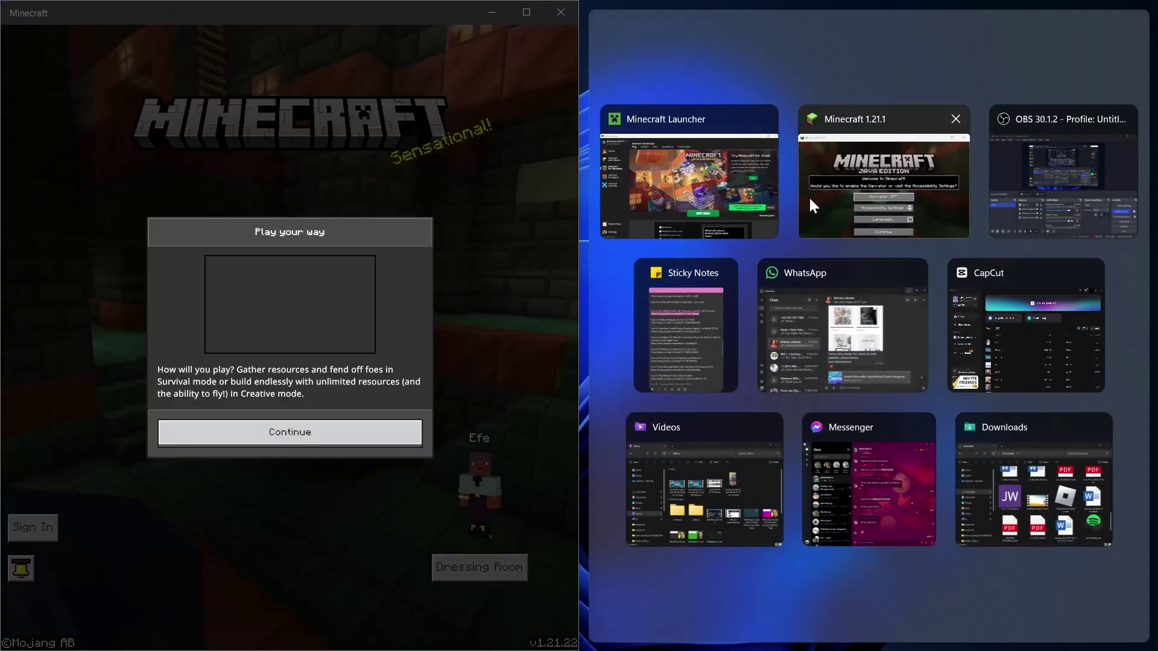
{"action": "left_click", "coordinate": [852, 190]}
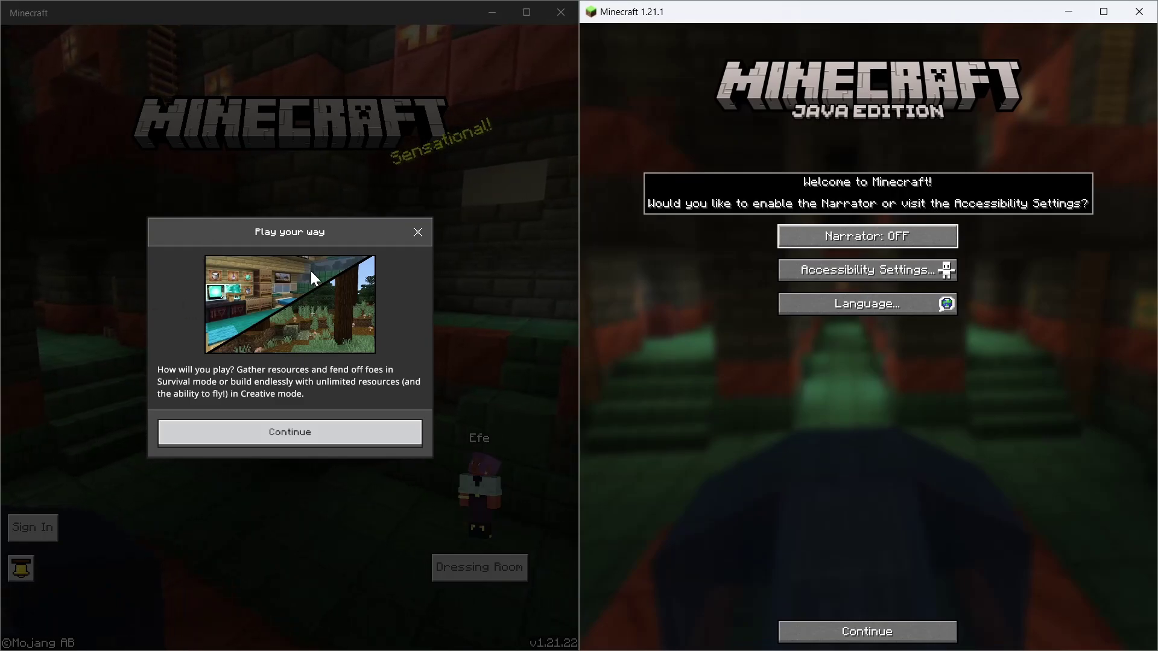
Clear both welcome dialogs, open Bedrock's worlds and Java's demo world, then raise the launcher.
{"action": "left_click", "coordinate": [368, 432]}
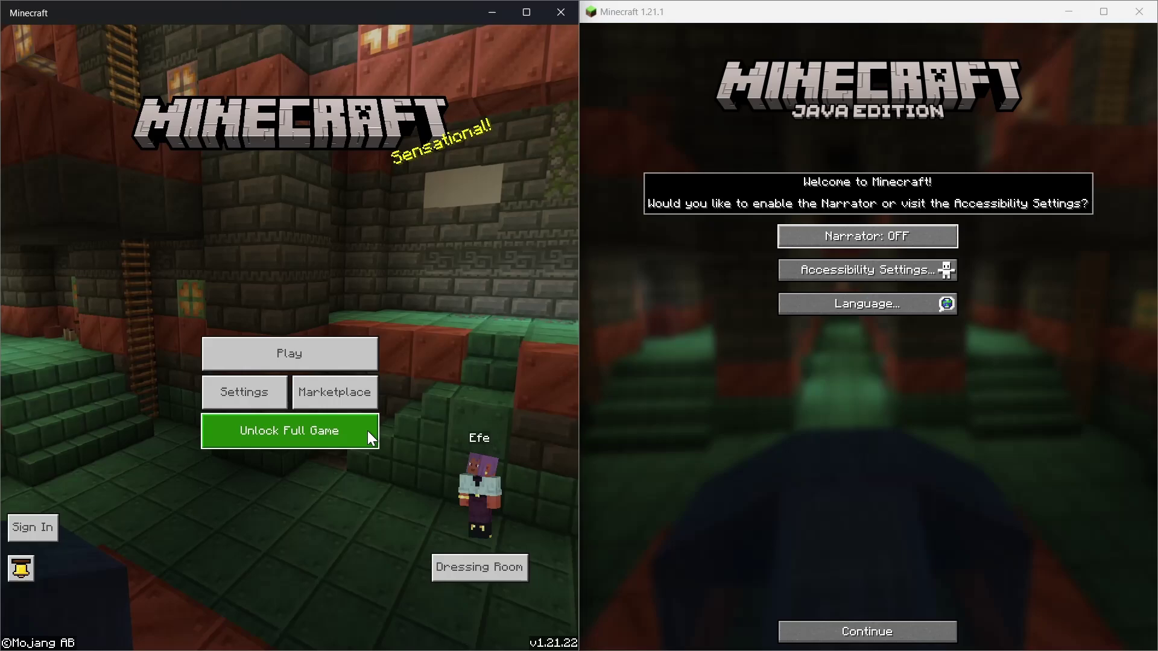
{"action": "left_click", "coordinate": [894, 639]}
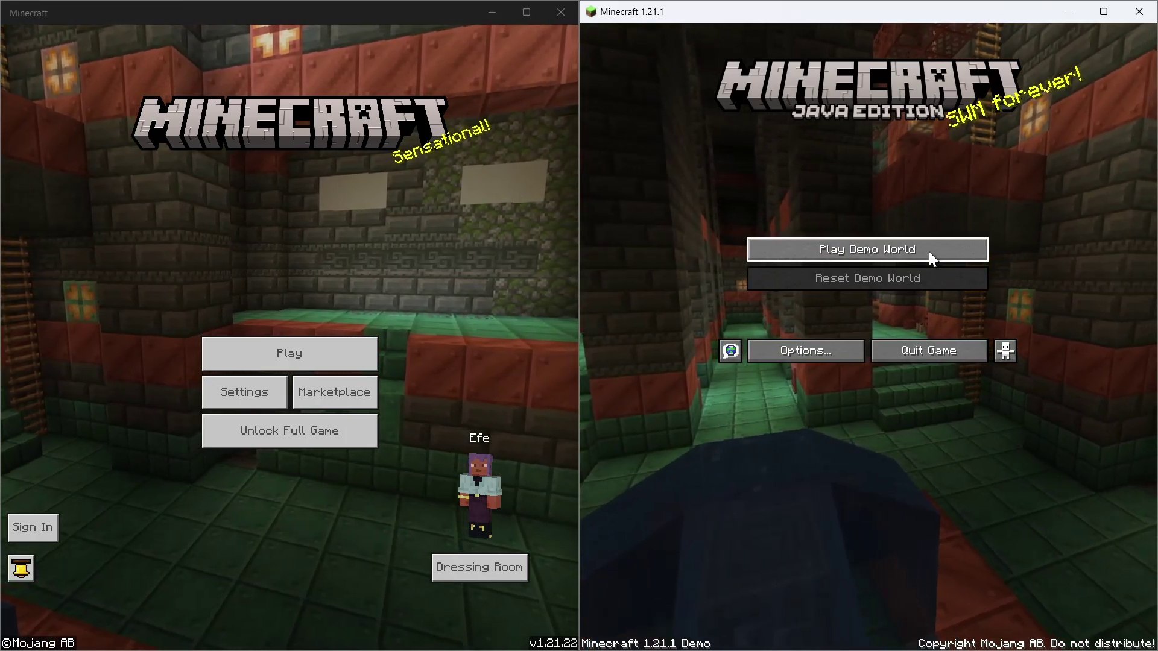
{"action": "left_click", "coordinate": [335, 364]}
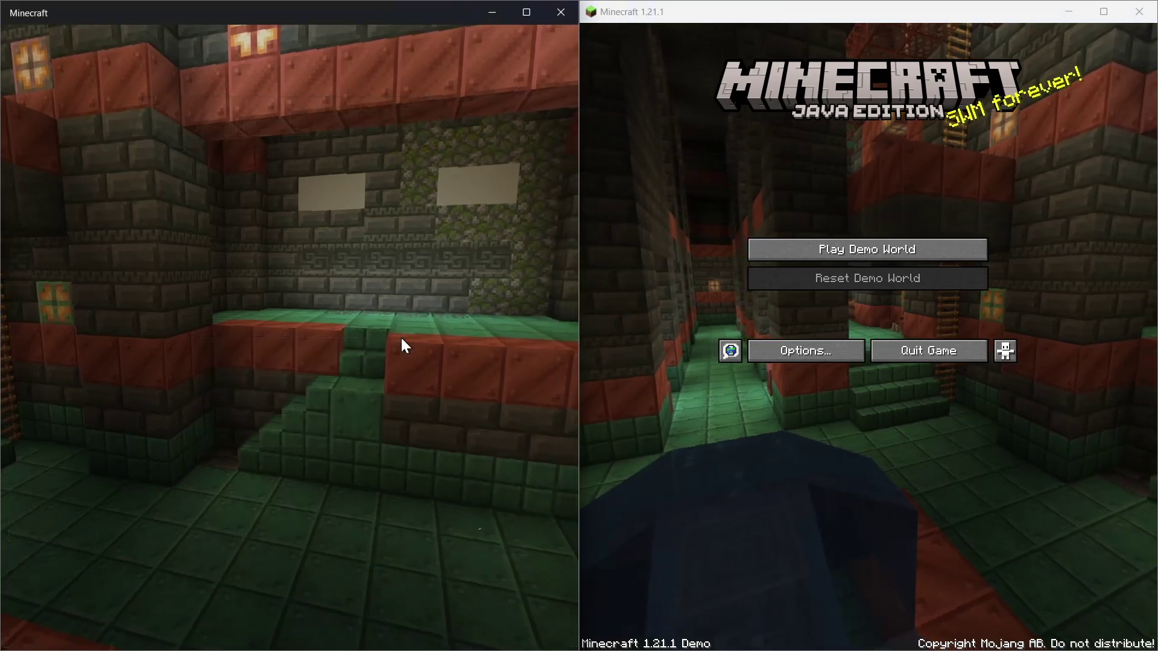
{"action": "left_click", "coordinate": [862, 251]}
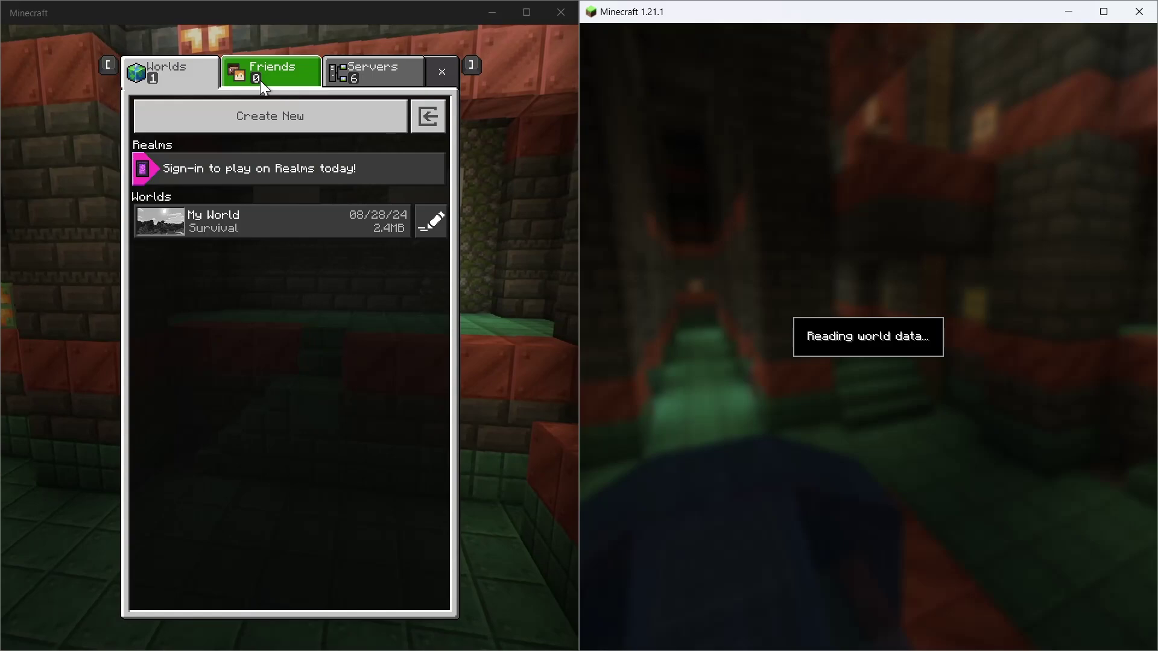
{"action": "left_click", "coordinate": [395, 14]}
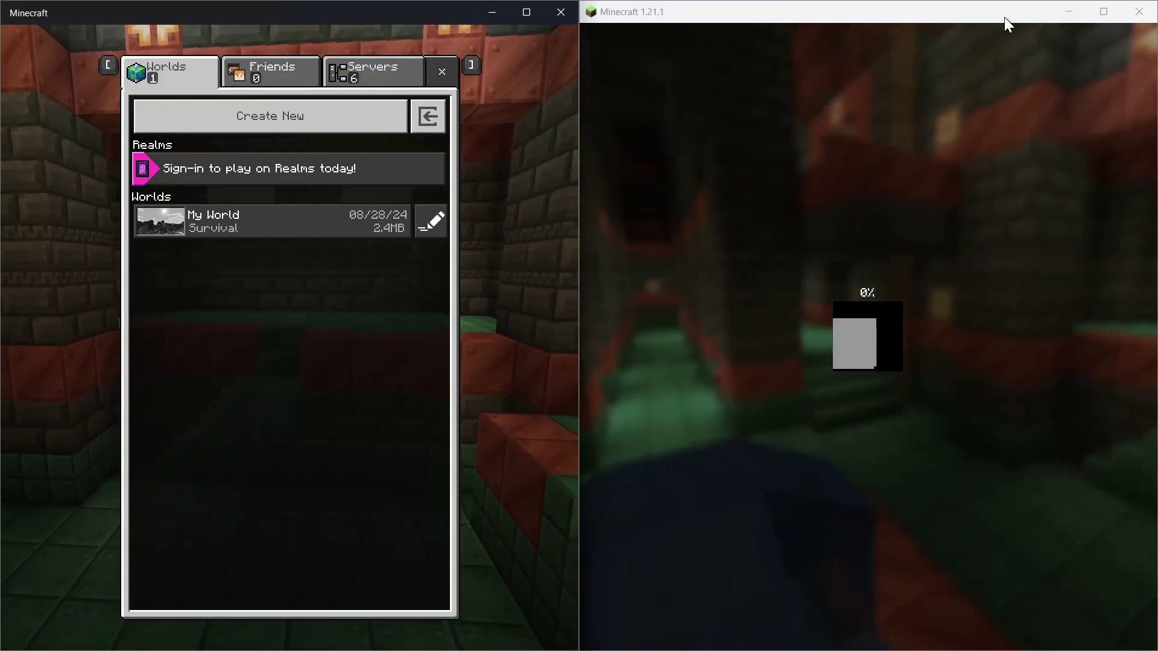
{"action": "left_click", "coordinate": [727, 634]}
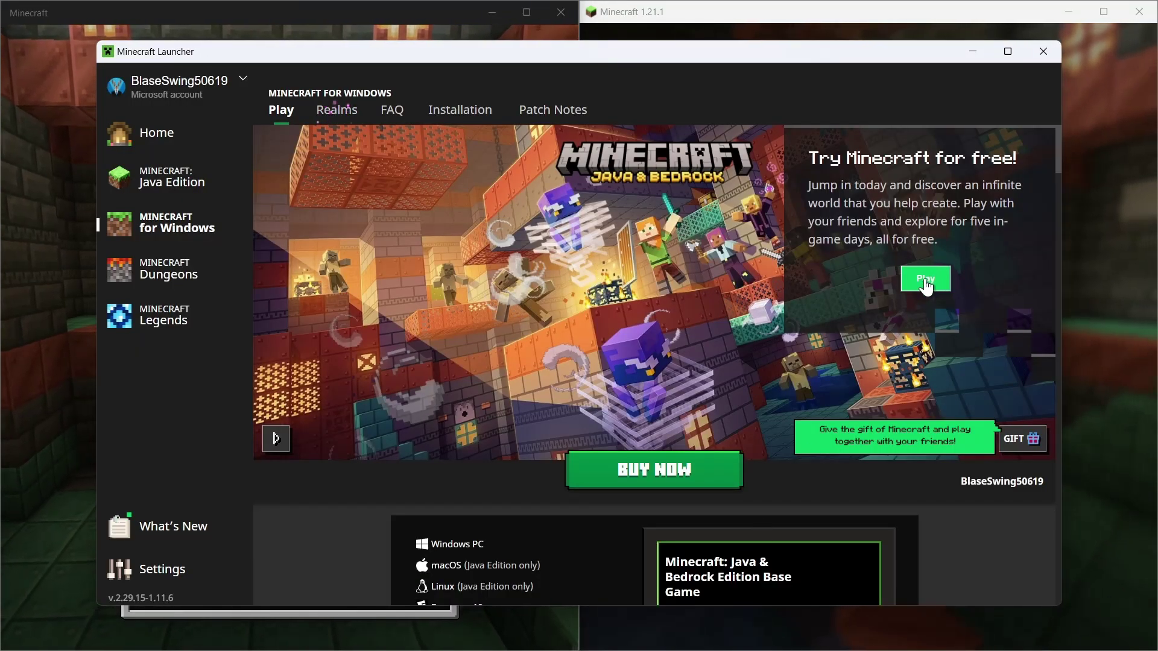
Cycle the launcher through Home, Java Edition and Minecraft for Windows, then bring Java's window forward.
{"action": "left_click", "coordinate": [165, 135]}
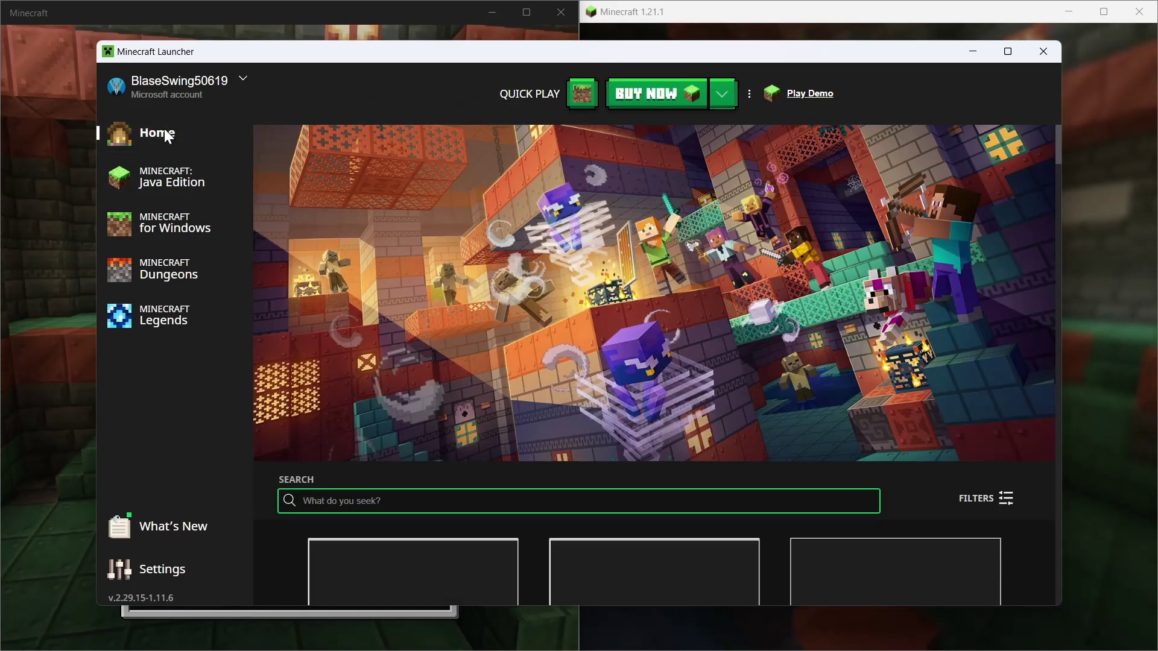
{"action": "left_click", "coordinate": [172, 178]}
{"action": "left_click", "coordinate": [176, 232]}
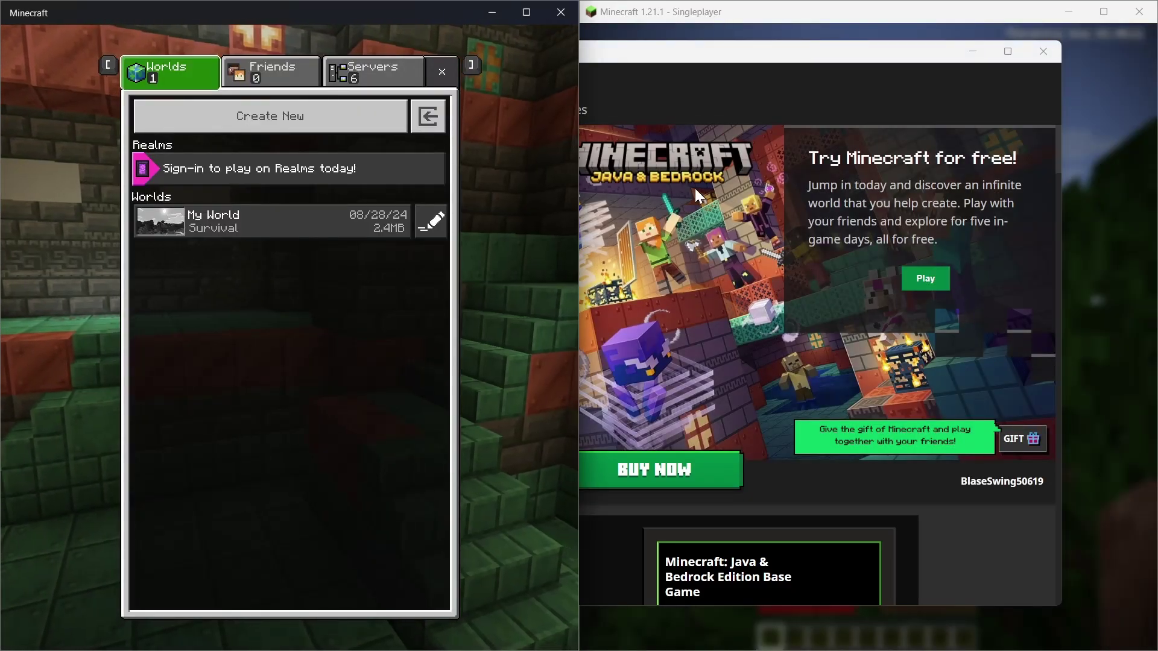
{"action": "left_click", "coordinate": [932, 29]}
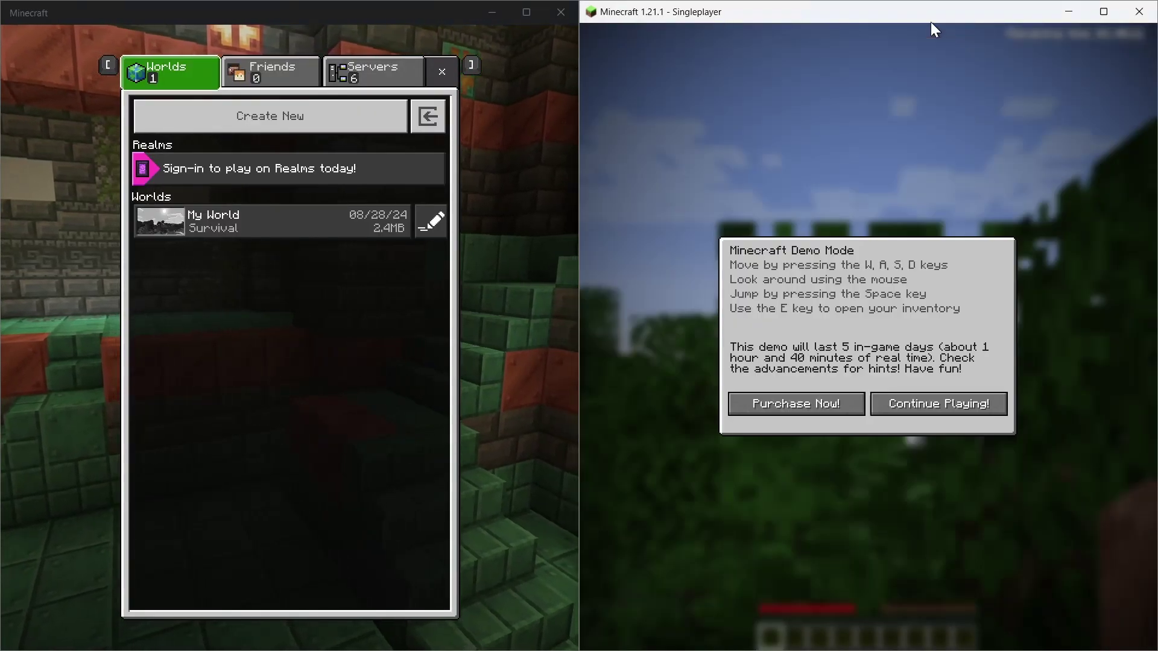